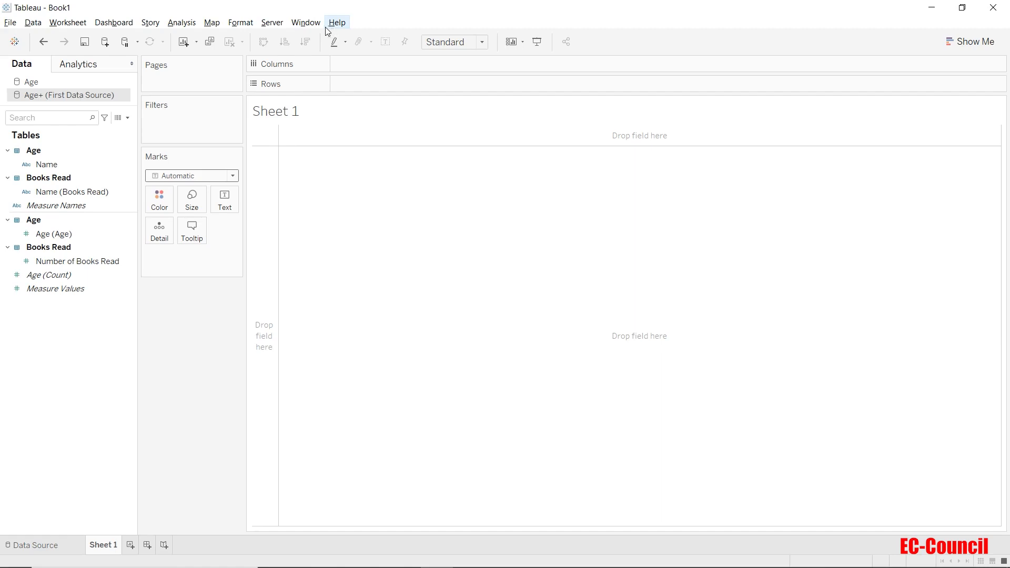
left_click(316, 26)
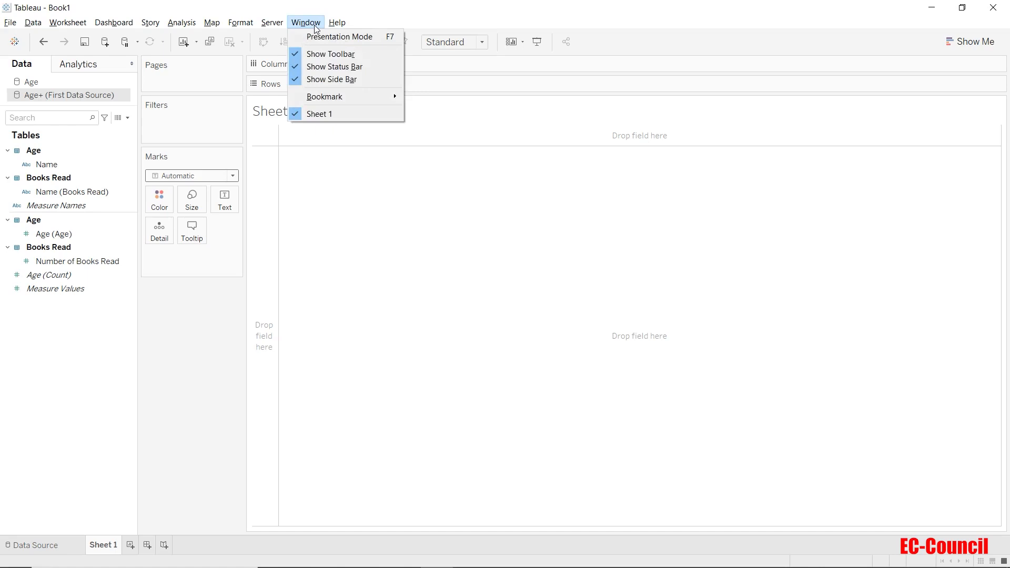
mouse_move(281, 27)
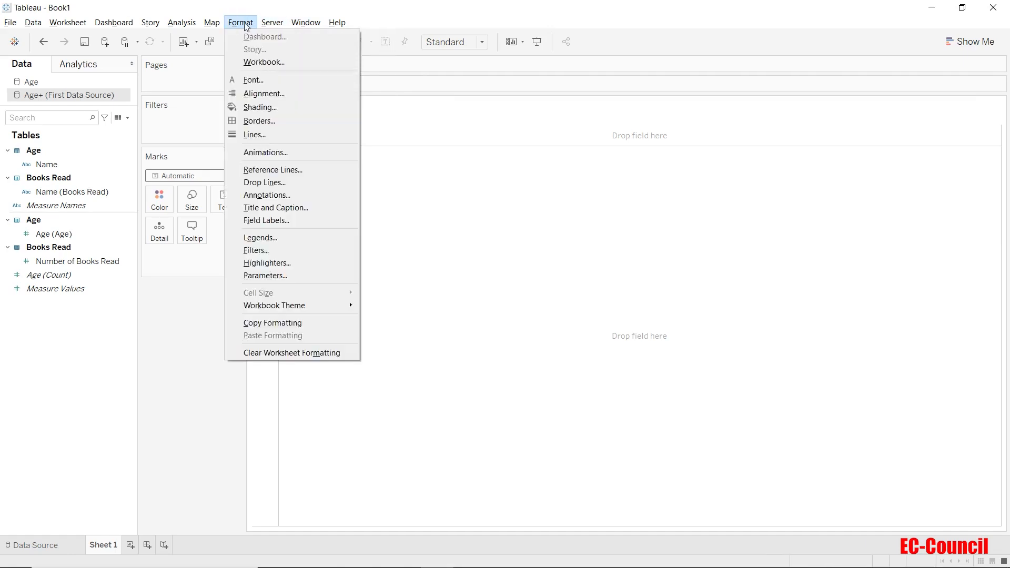
mouse_move(167, 28)
mouse_move(69, 30)
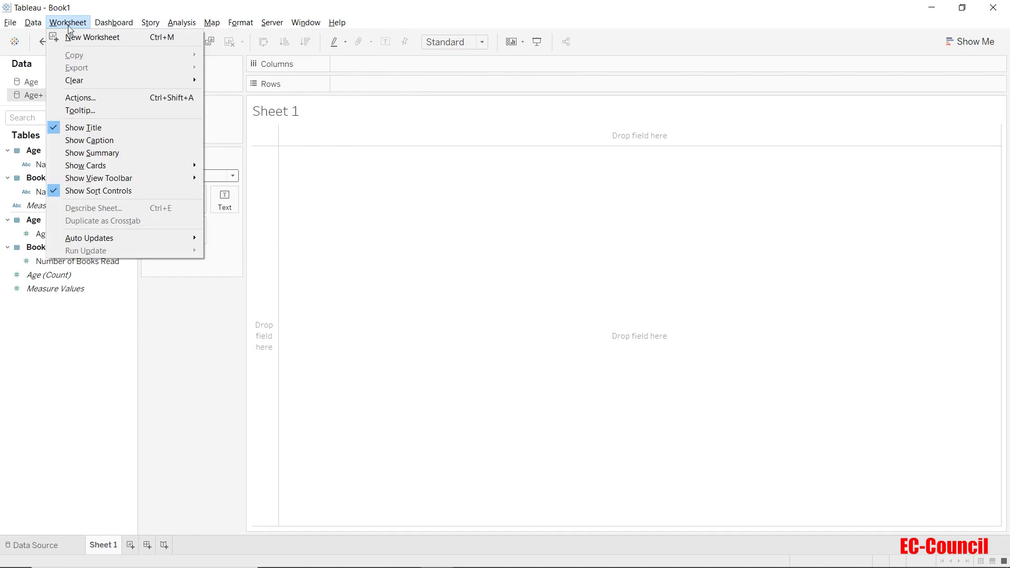
left_click(68, 23)
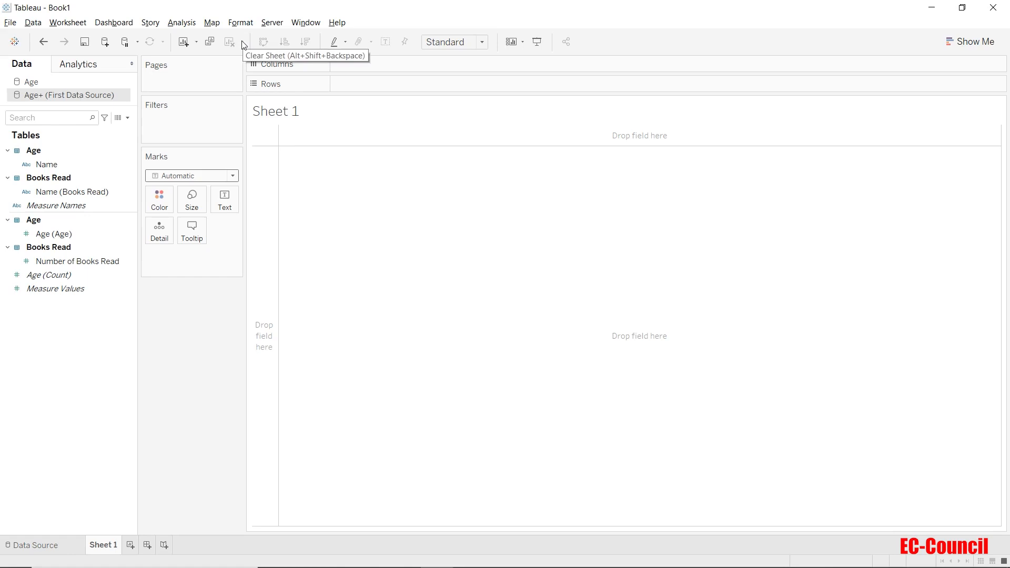
Step: Try a treemap of Name and Age (Age) using Show Me, and undo it
left_click(40, 164)
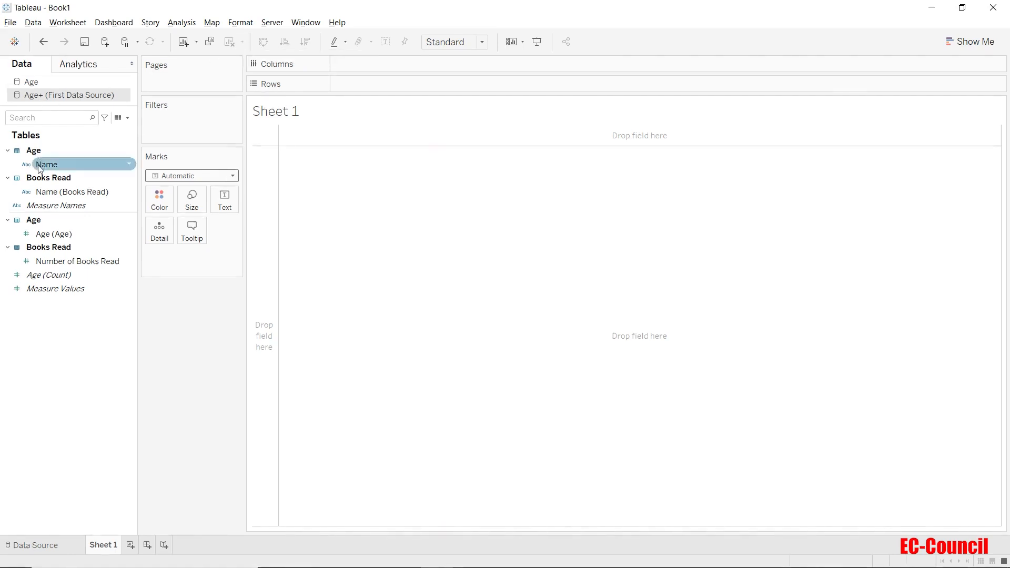
left_click(46, 233, "ctrl")
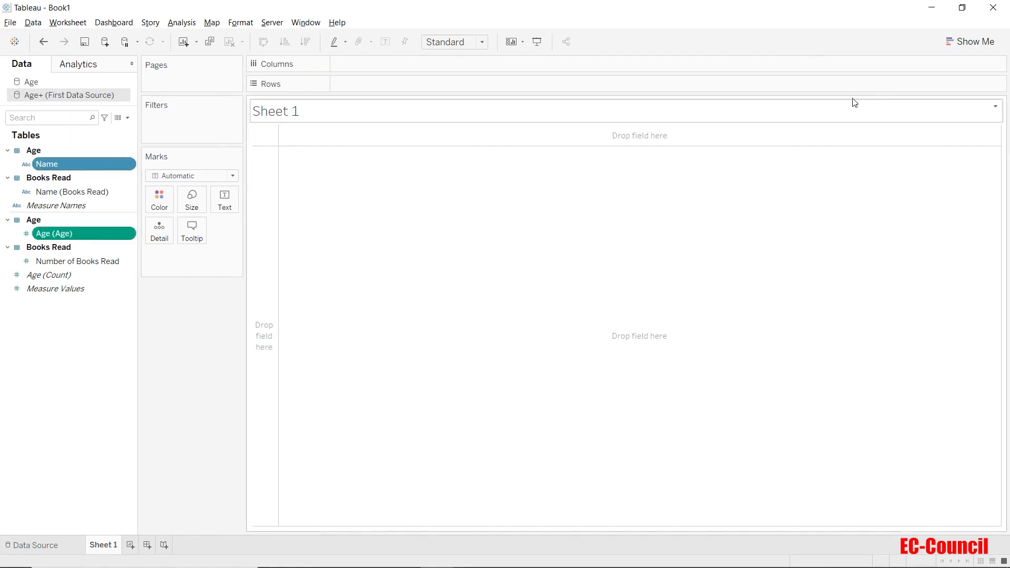
left_click(962, 46)
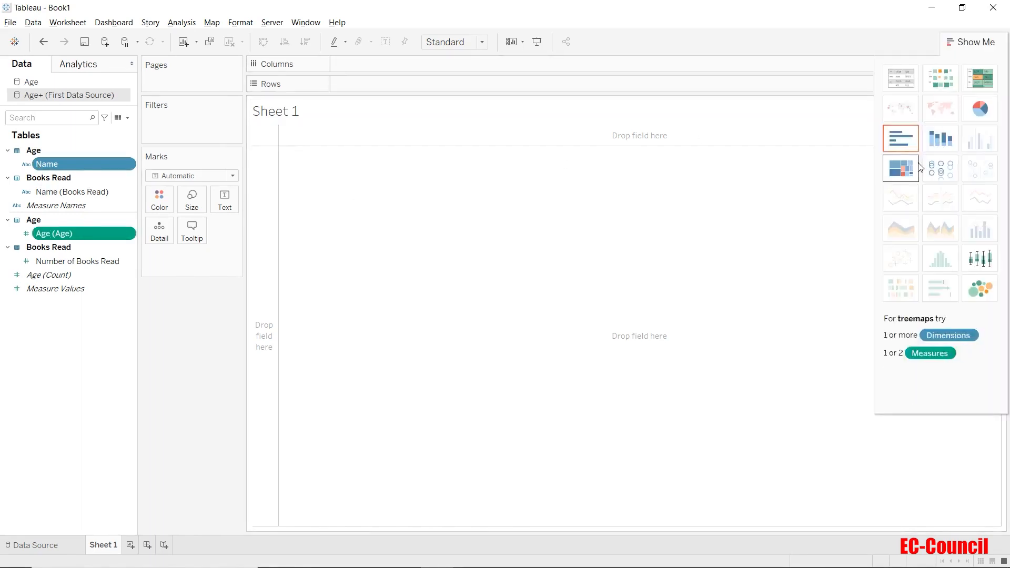
left_click(901, 169)
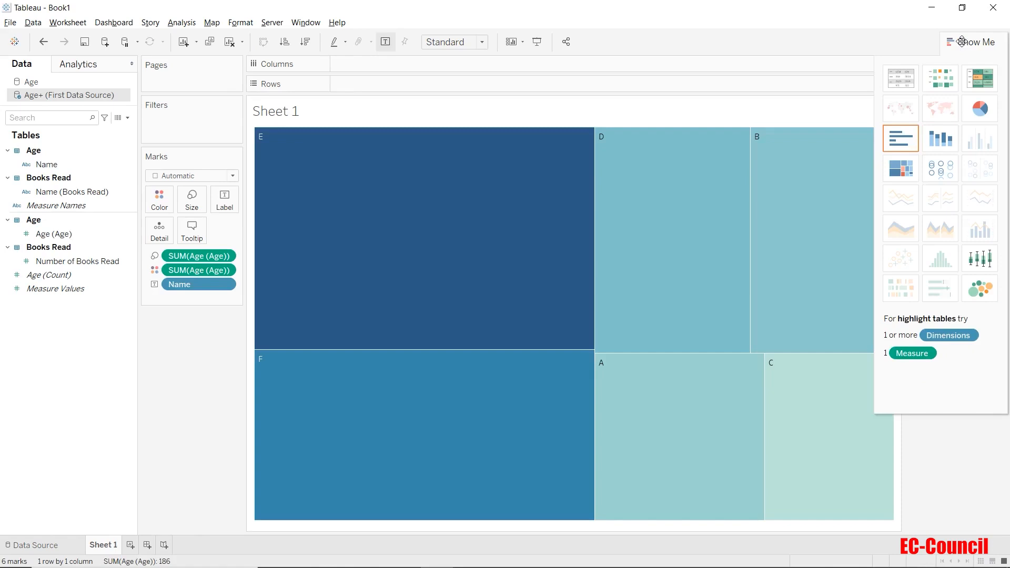
left_click(44, 42)
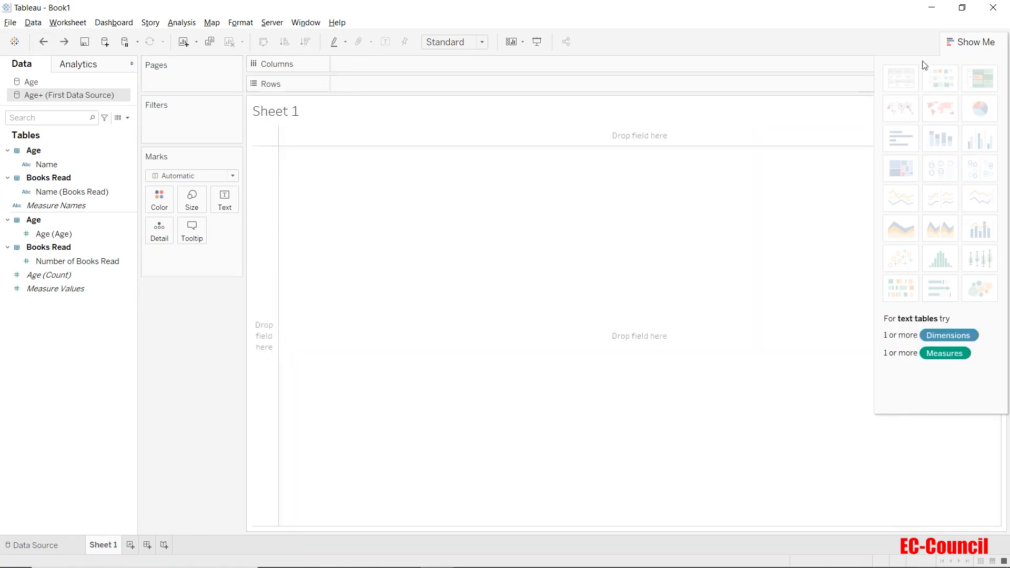
left_click(975, 40)
Step: Try a highlight table of Name and Age (Age) using Show Me, and undo it
left_click(42, 165)
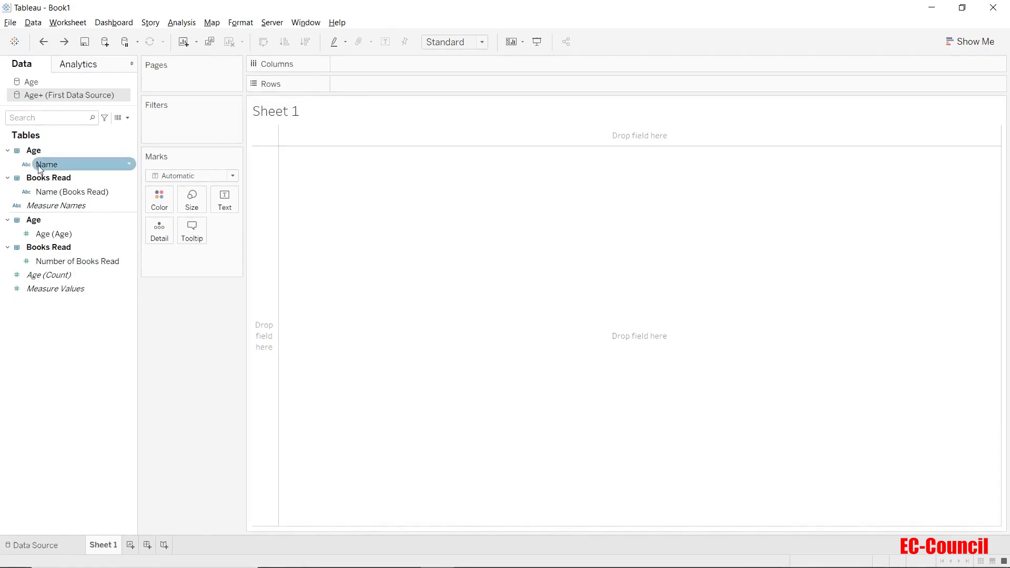
left_click(53, 234, "ctrl")
left_click(980, 42)
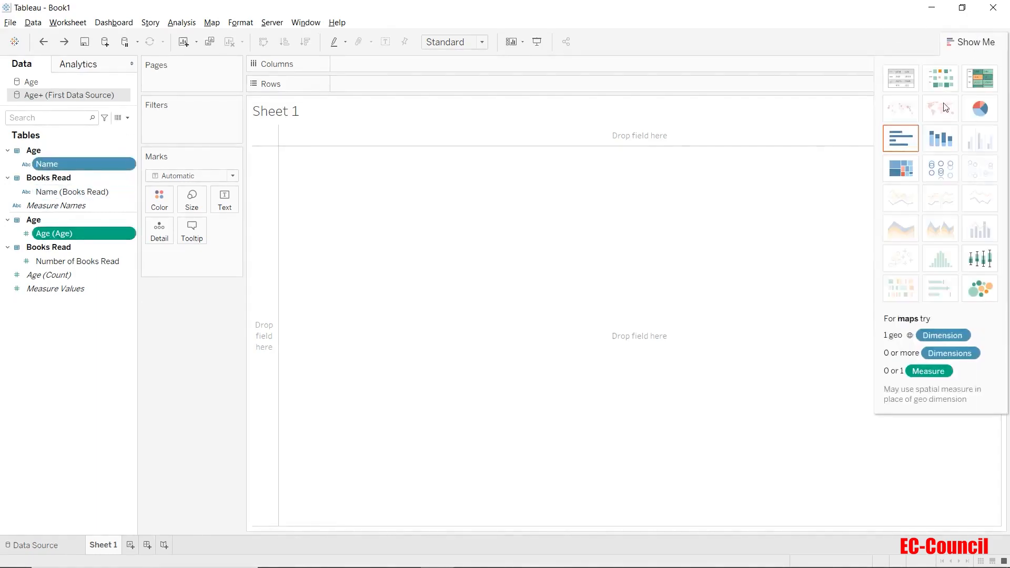
left_click(977, 75)
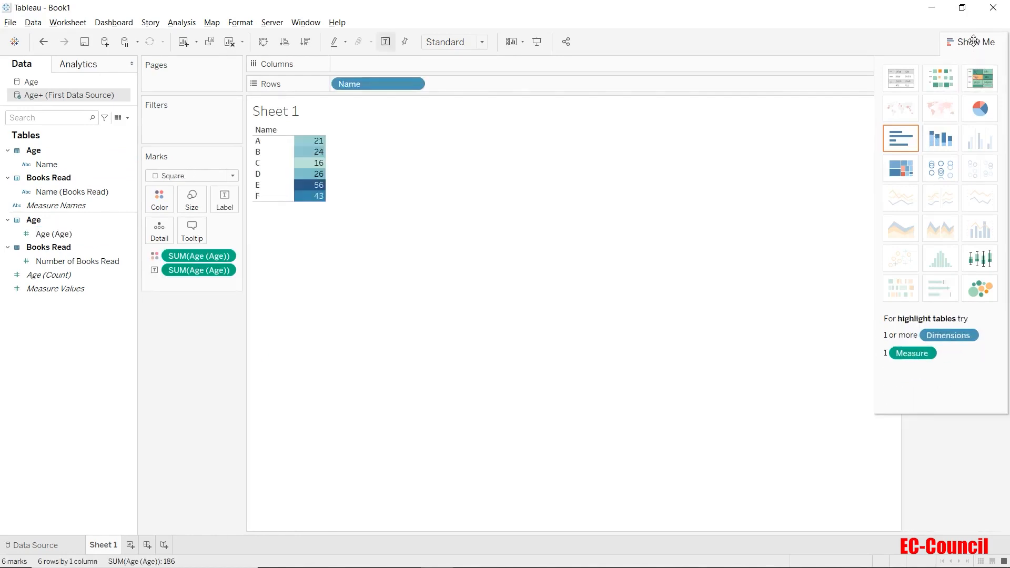
left_click(974, 42)
left_click(43, 42)
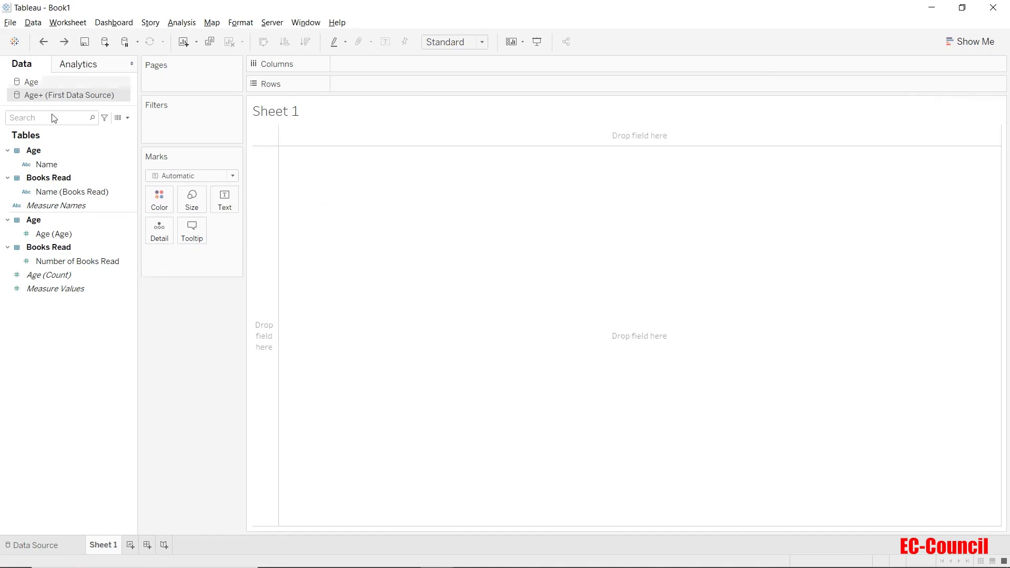
Step: Create a highlight table of Age (Age) by Name on Sheet 1 using Show Me
left_click(46, 165)
left_click(55, 235, "ctrl")
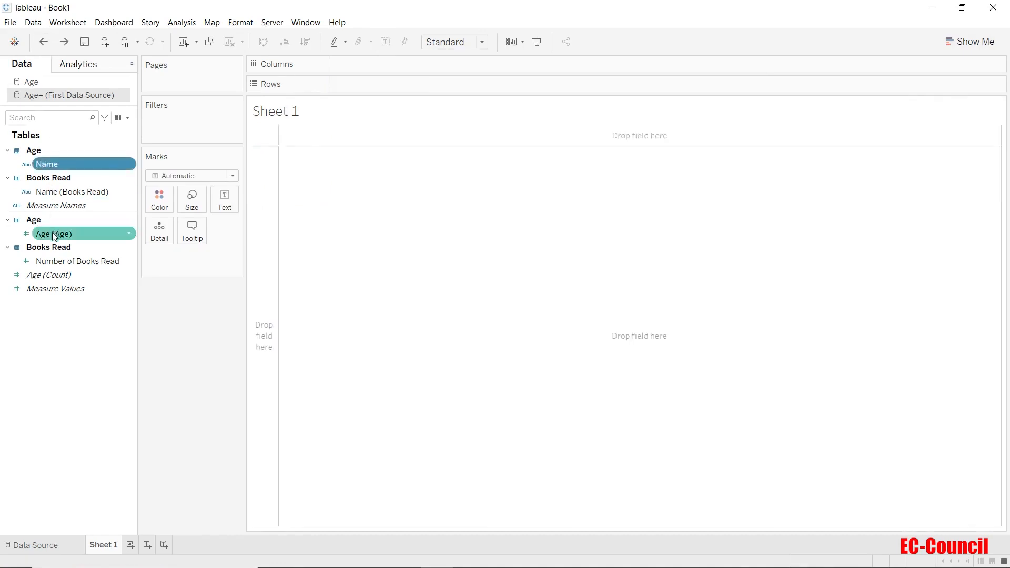
left_click(972, 45)
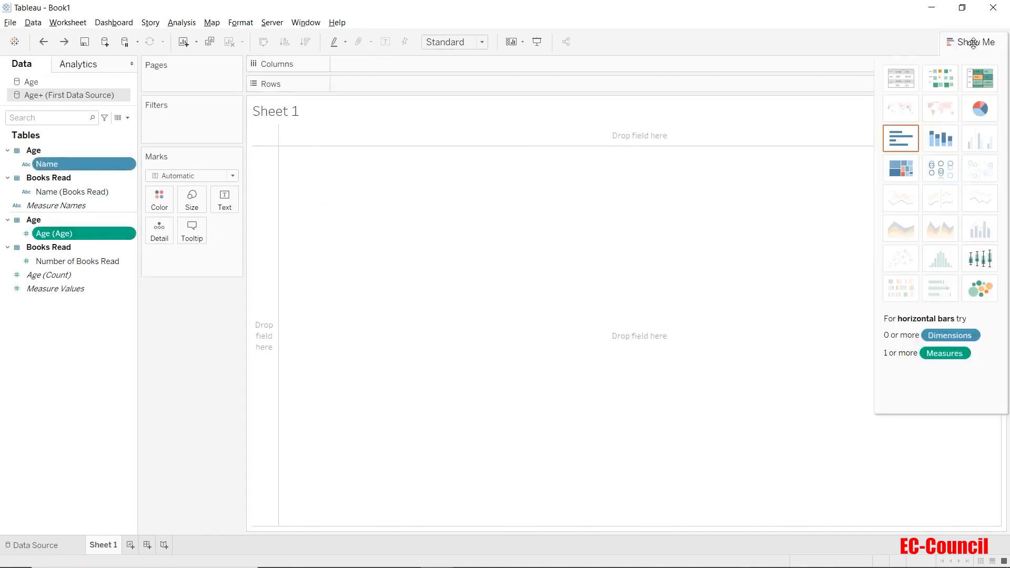
left_click(978, 79)
left_click(976, 43)
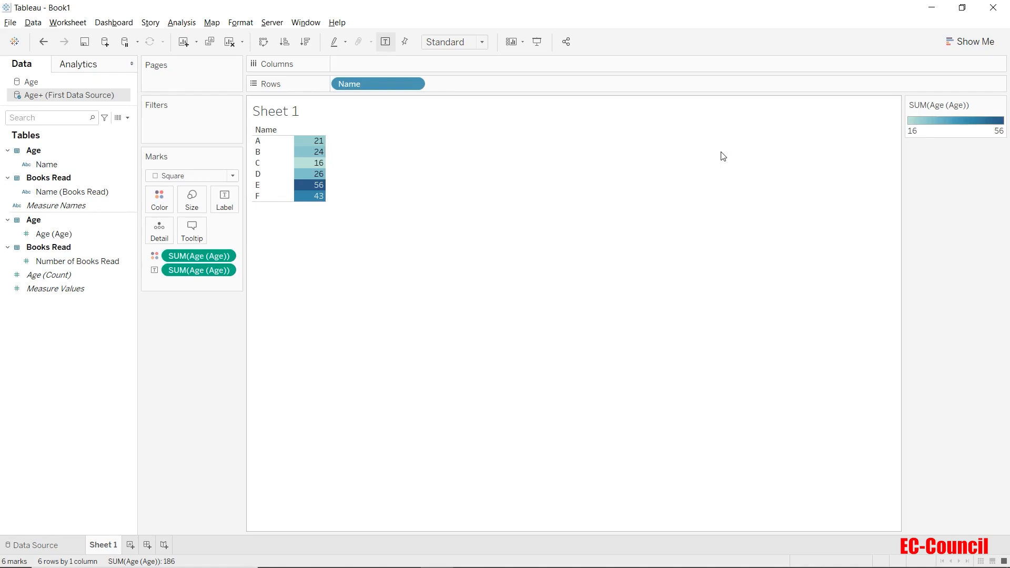
left_click(243, 43)
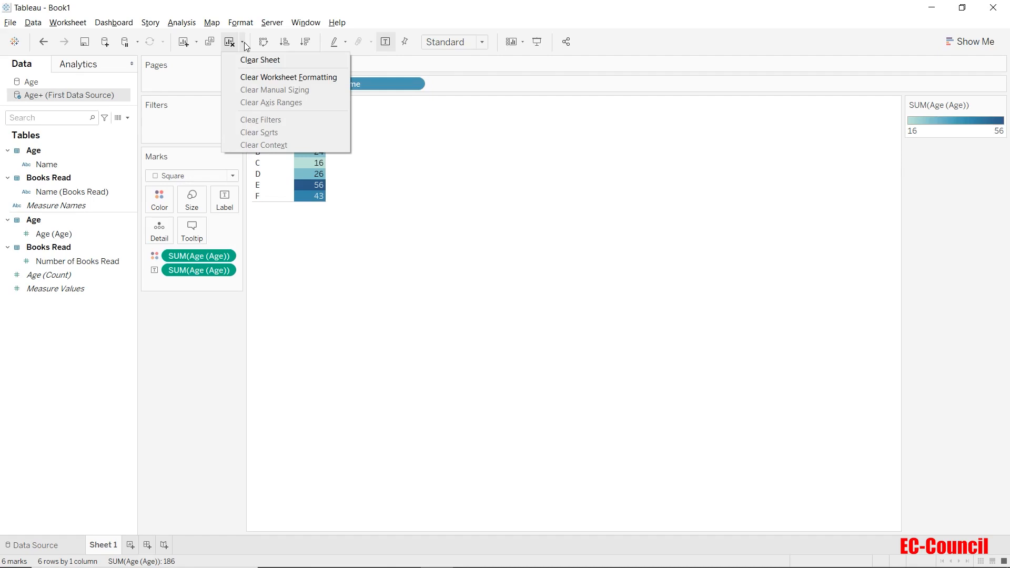
left_click(244, 42)
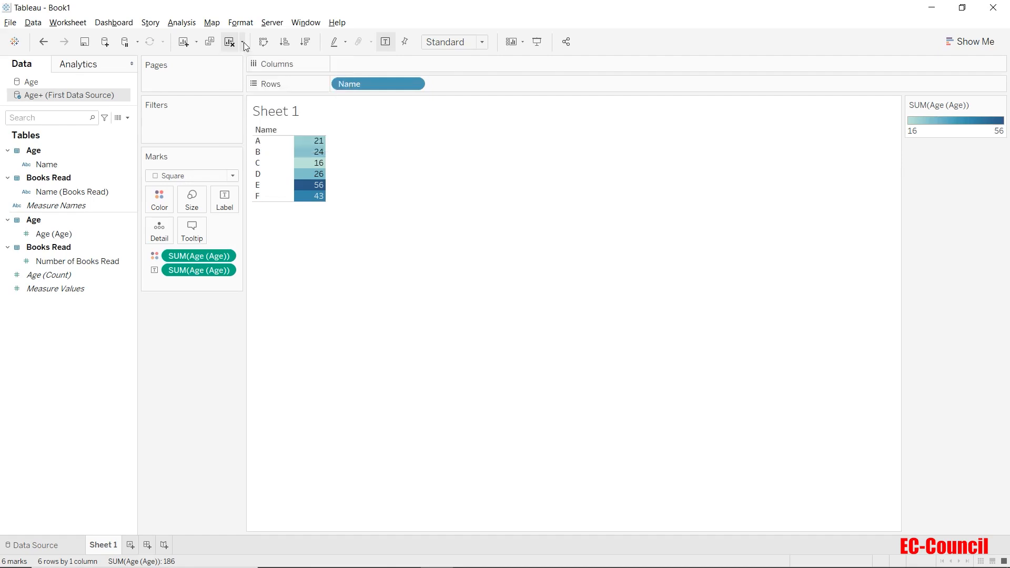
Step: Try the Fit Width, Fit Height and Entire View sizing options on the highlight table in turn
left_click(456, 45)
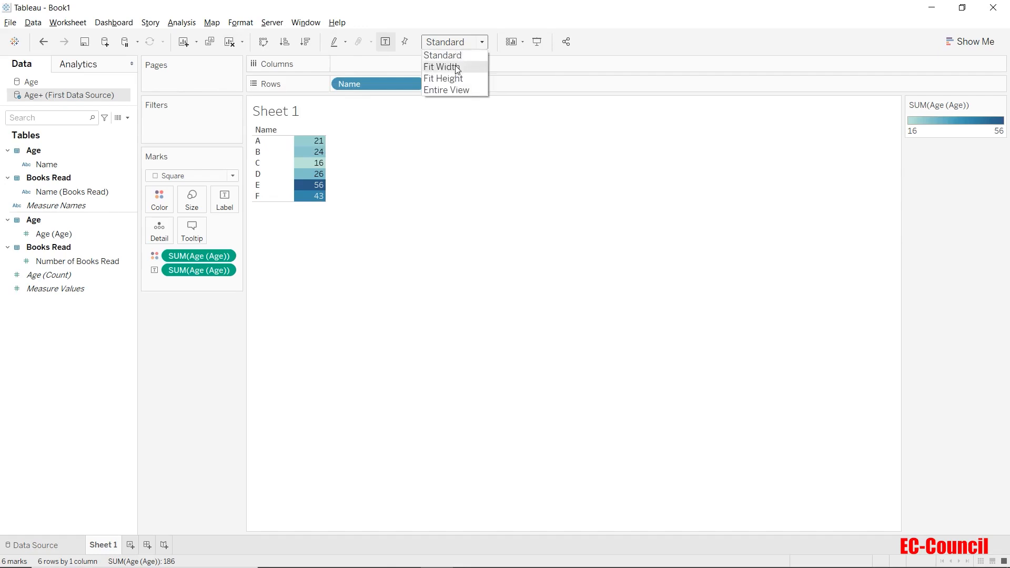
left_click(455, 67)
left_click(458, 45)
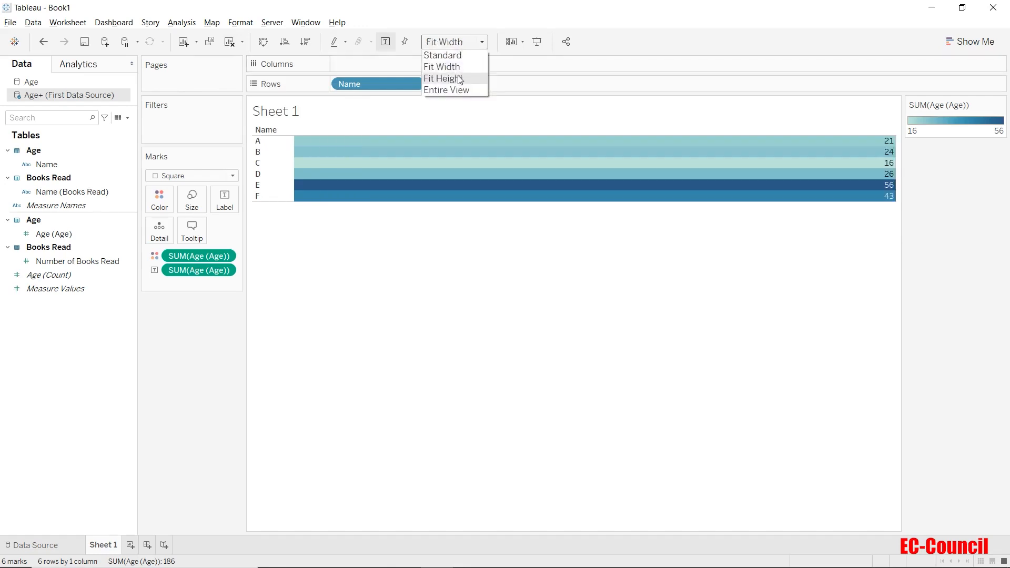
left_click(455, 78)
left_click(462, 44)
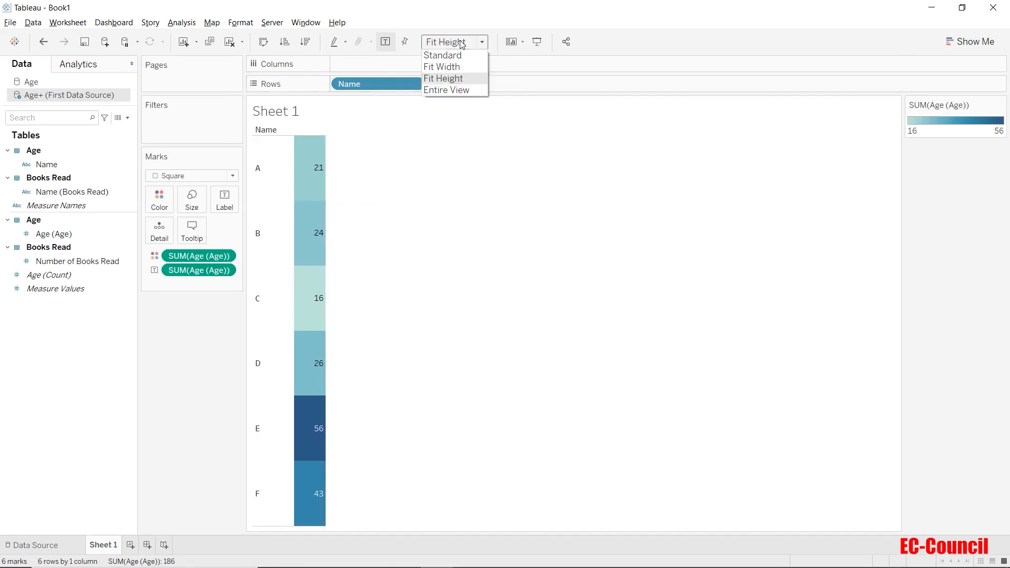
left_click(447, 90)
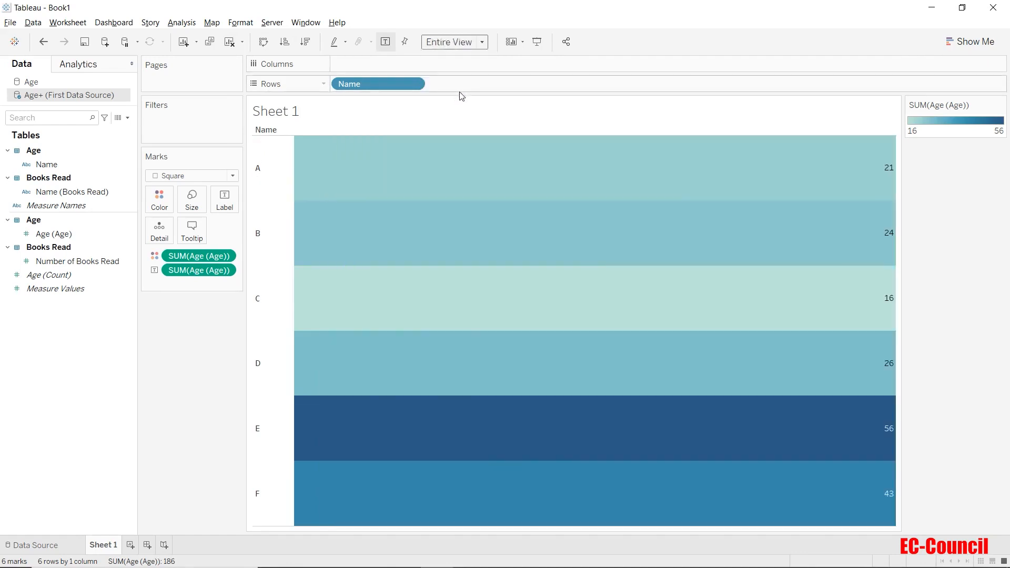
Step: Undo and redo the Entire View change, and undo all the fit changes back to Standard
left_click(43, 42)
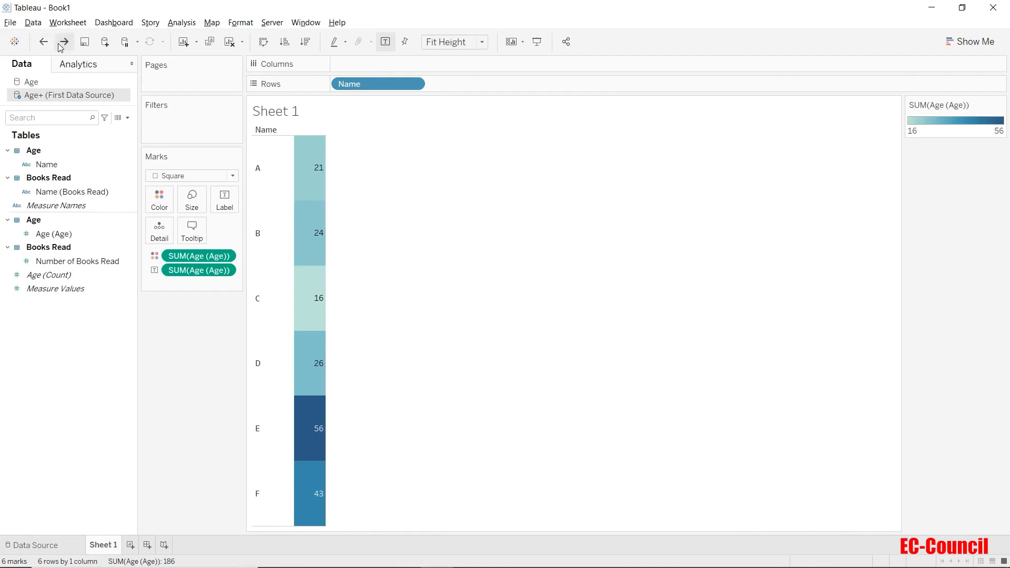
left_click(63, 47)
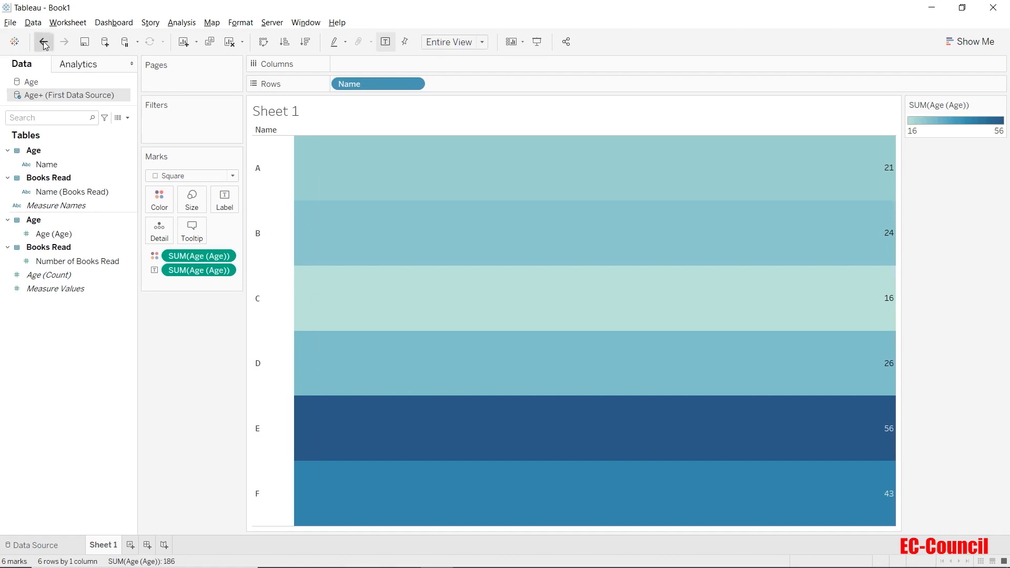
left_click(44, 42)
left_click(44, 43)
left_click(45, 44)
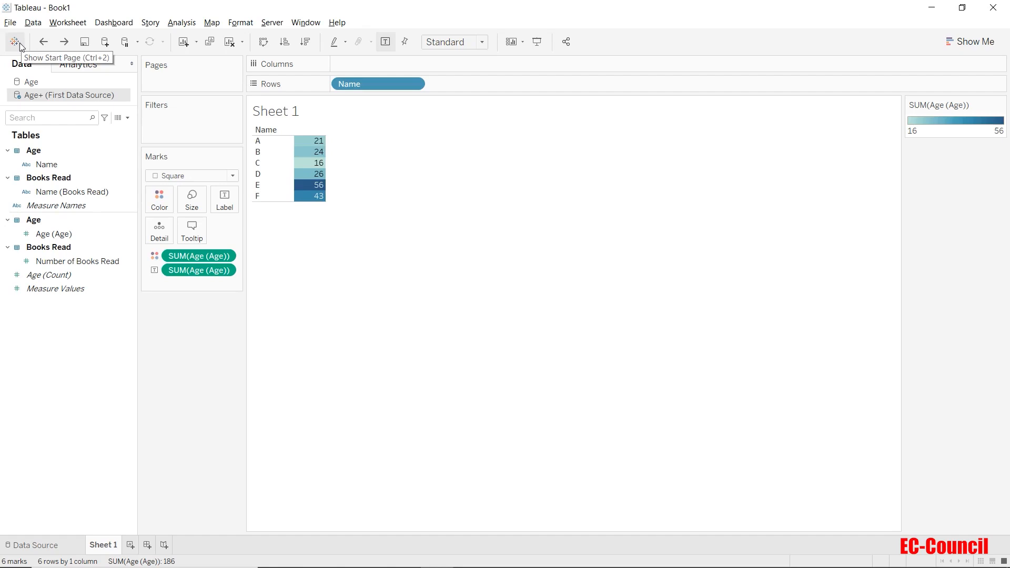
Step: Show the start page with its data connections and recent workbooks, and return to the worksheet
left_click(20, 42)
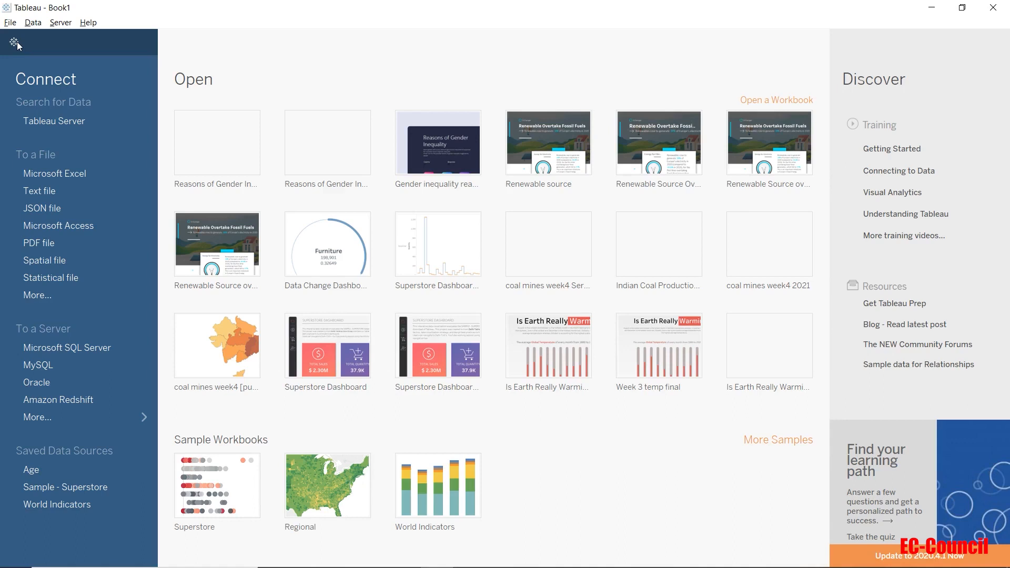
left_click(17, 42)
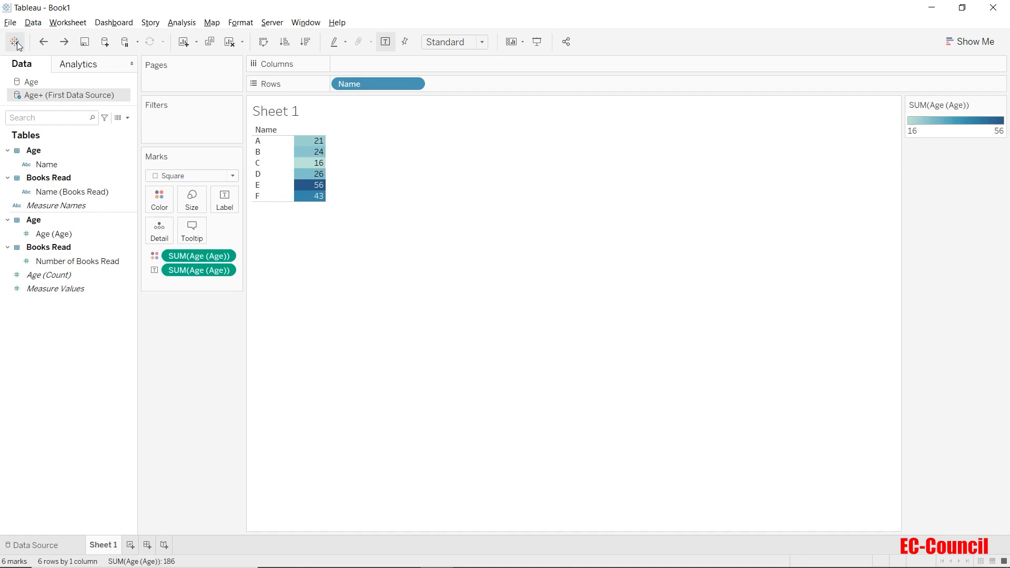
Step: View the fields of the Age data source, and switch back to Age+ (First Data Source)
left_click(50, 85)
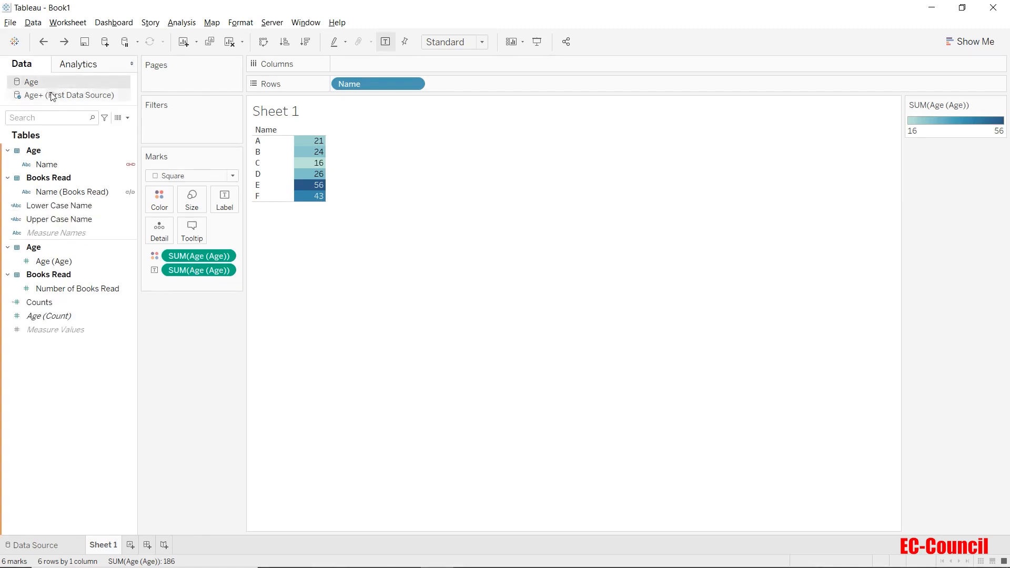
left_click(52, 95)
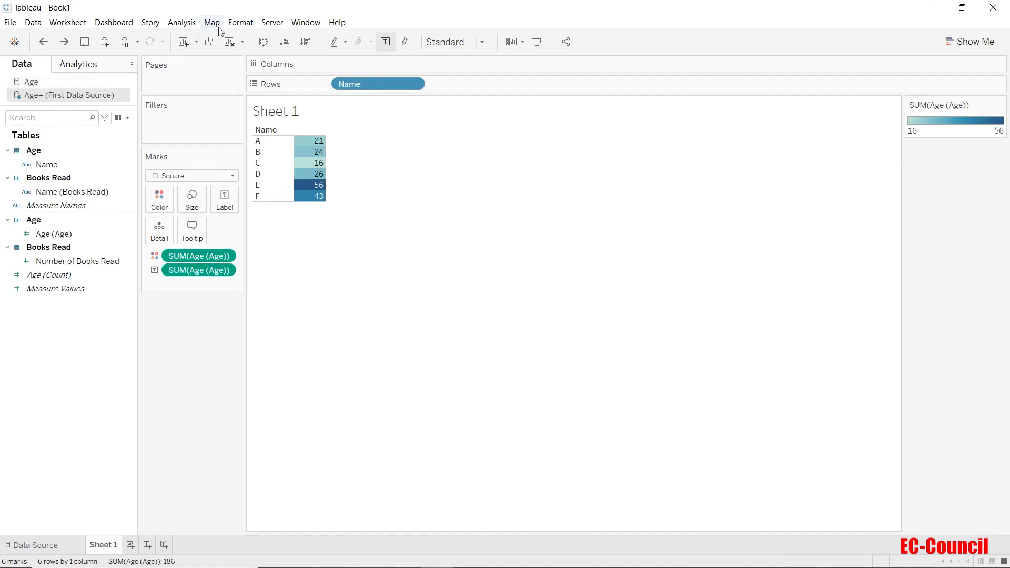
Step: View the worksheet's alignment formatting settings and close them
left_click(232, 24)
left_click(235, 81)
left_click(240, 22)
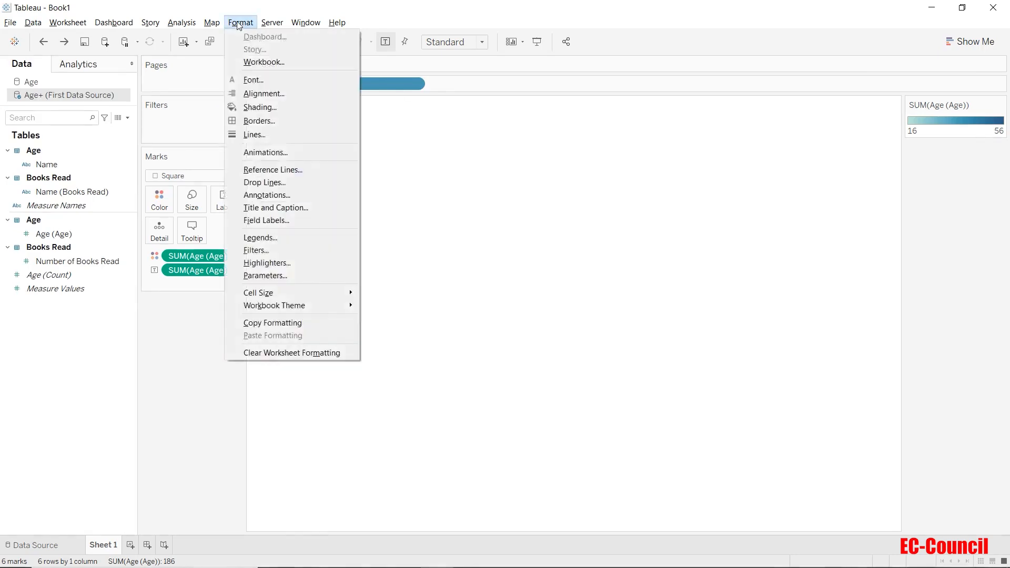
left_click(247, 95)
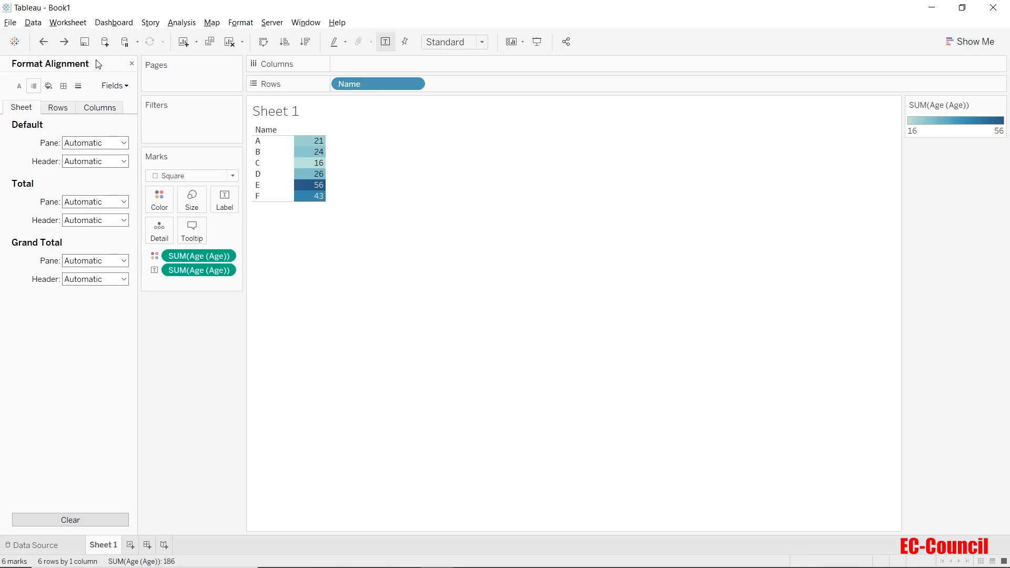
left_click(131, 64)
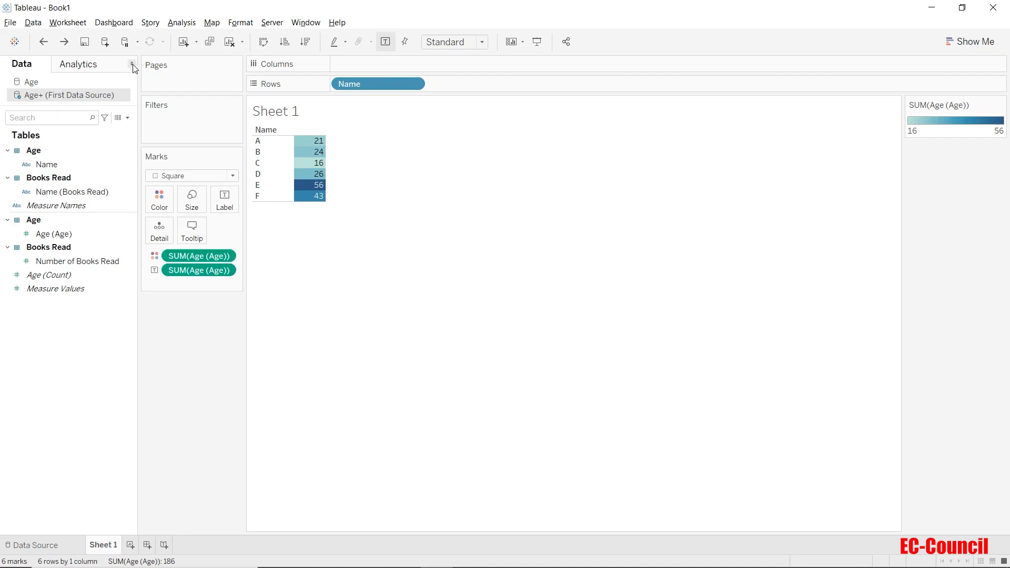
Step: Collapse and restore the side bar, and show the available analytics options
left_click(133, 64)
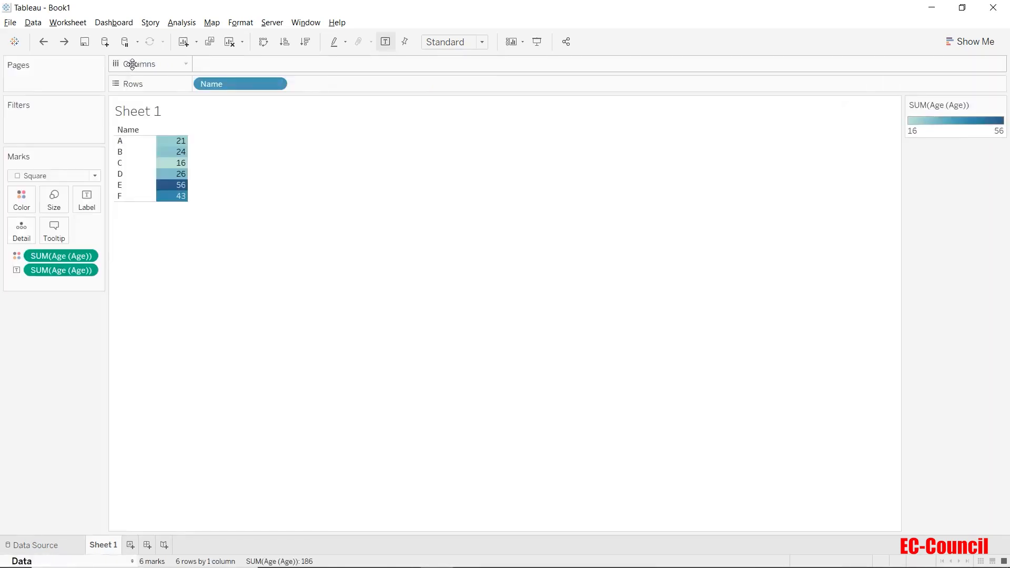
left_click(134, 562)
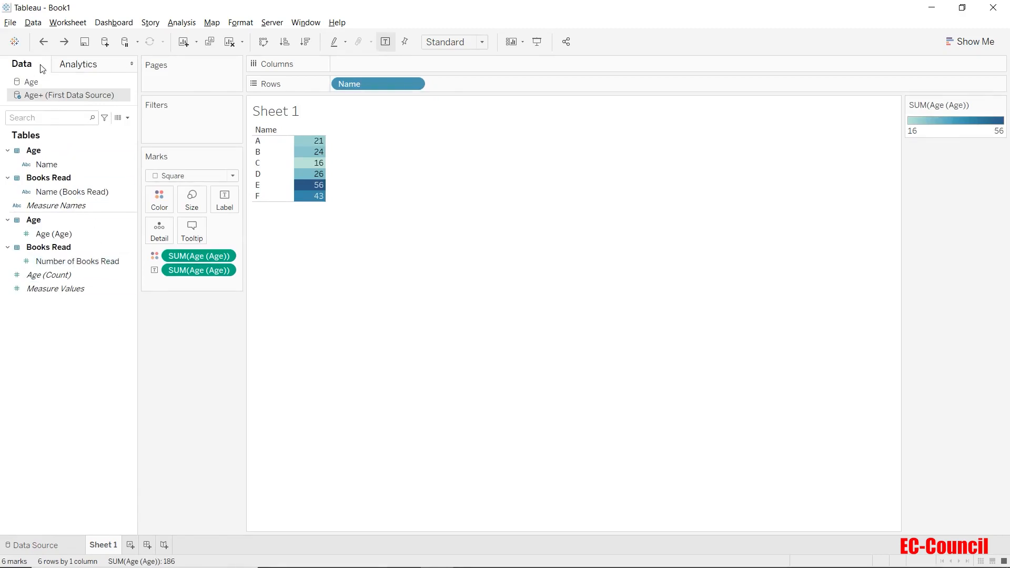
left_click(85, 66)
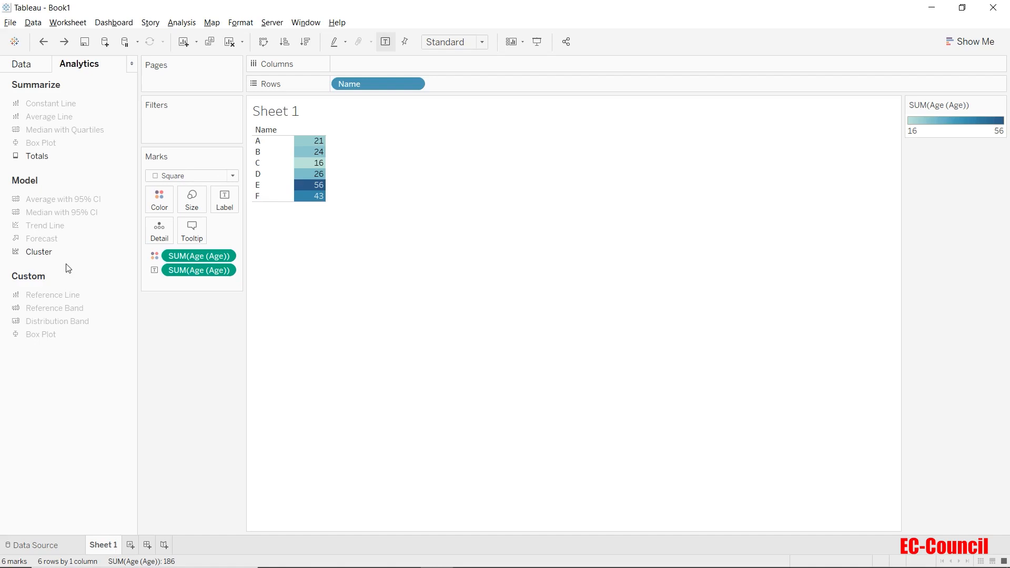
Step: Add a new blank worksheet to the workbook, and rename Sheet 1 as SheetA
left_click(130, 546)
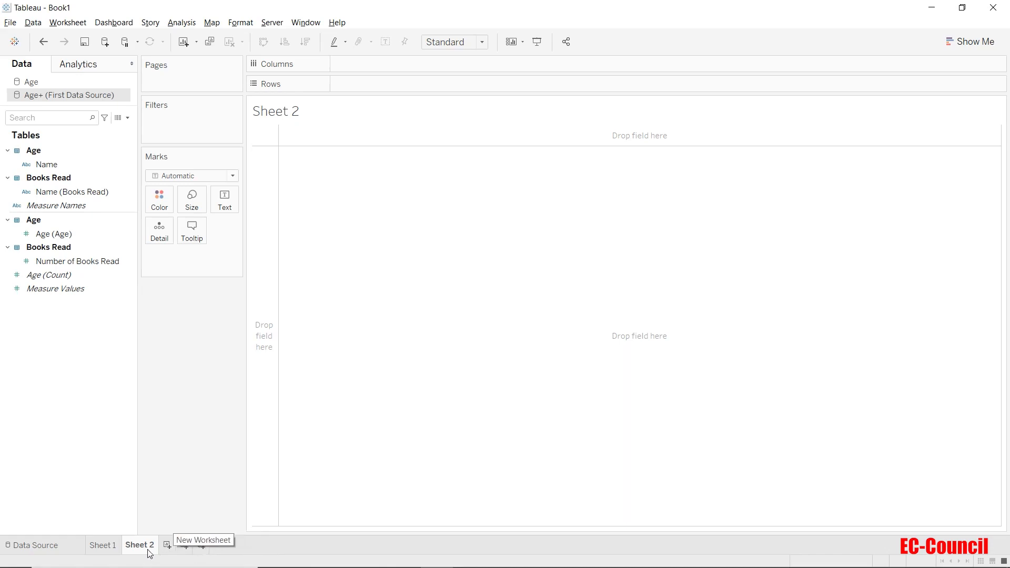
double_click(108, 544)
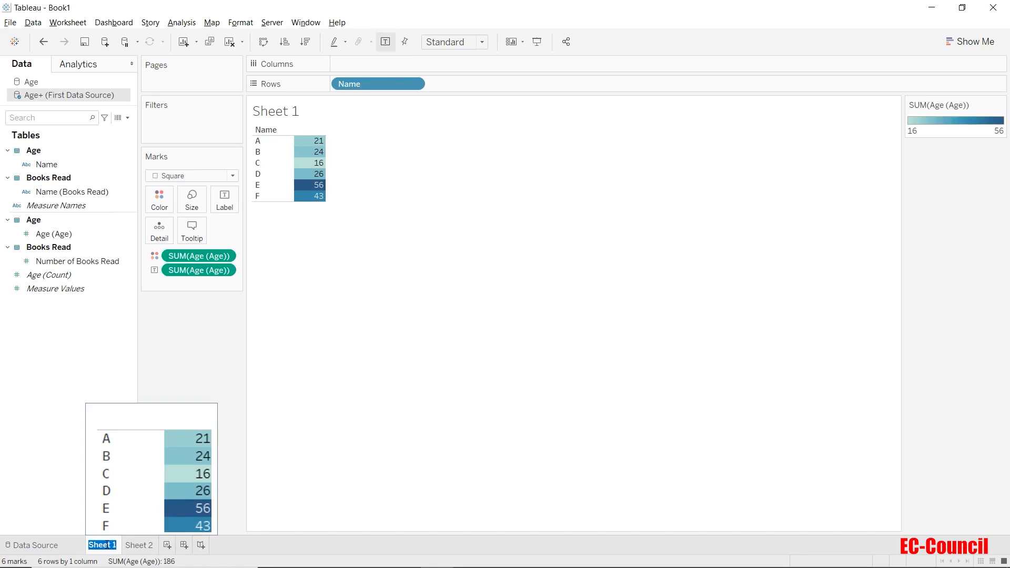
type("Sheet A")
left_click(69, 499)
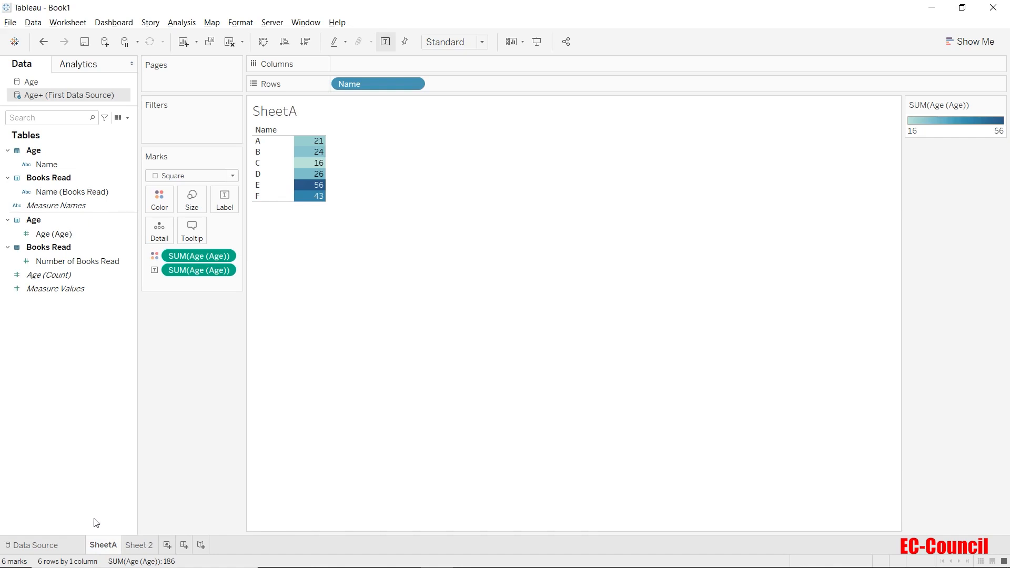
Step: Set the tab color of SheetA to Brown
right_click(111, 545)
mouse_move(173, 533)
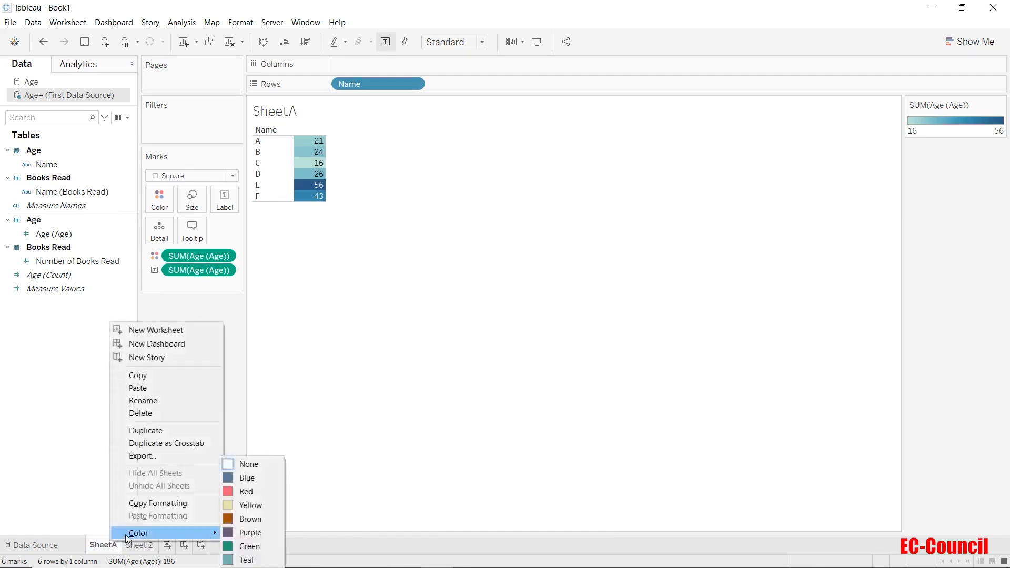
left_click(255, 520)
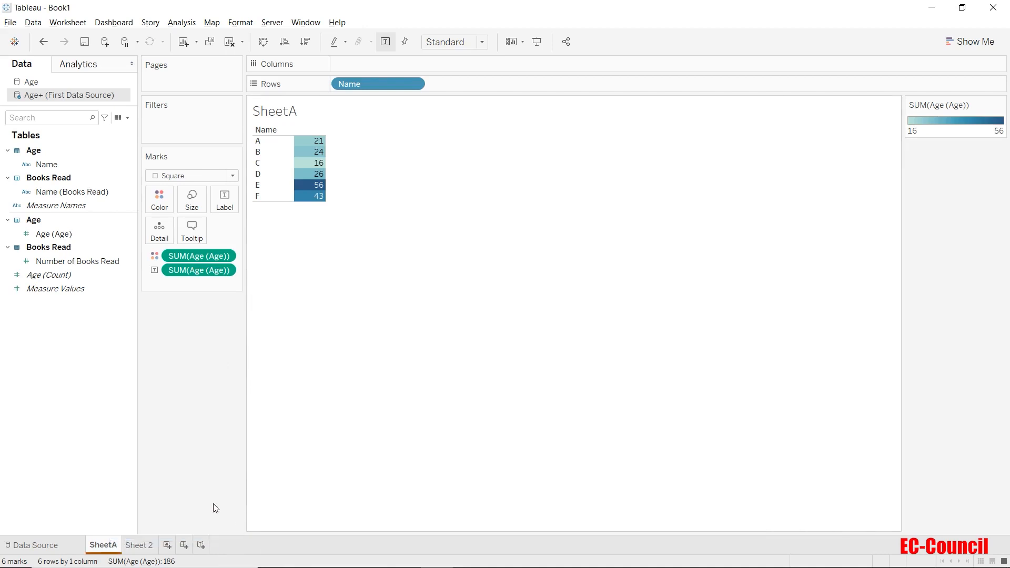
Step: Duplicate SheetA and delete the duplicated sheet
right_click(115, 548)
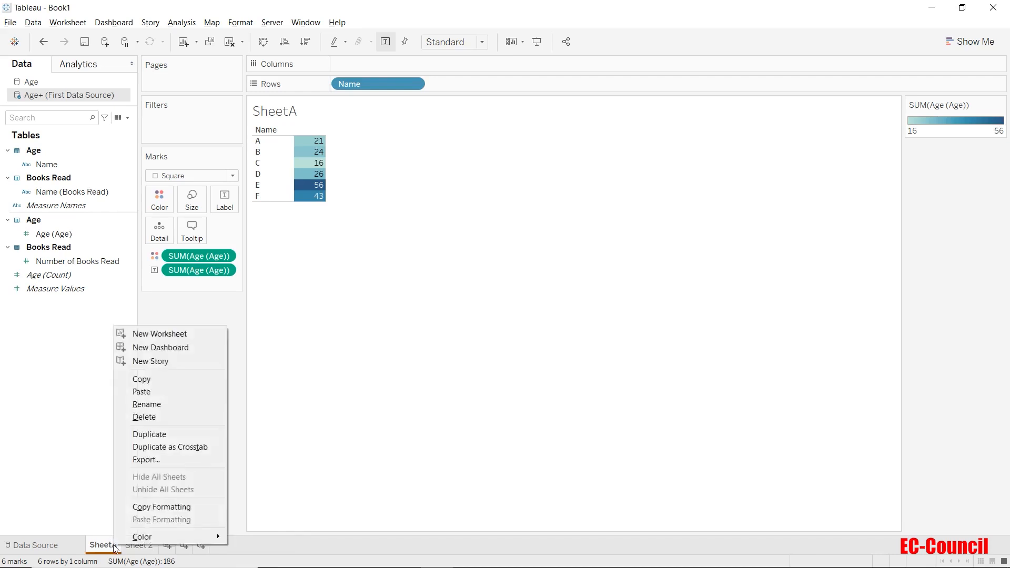
left_click(143, 435)
right_click(146, 545)
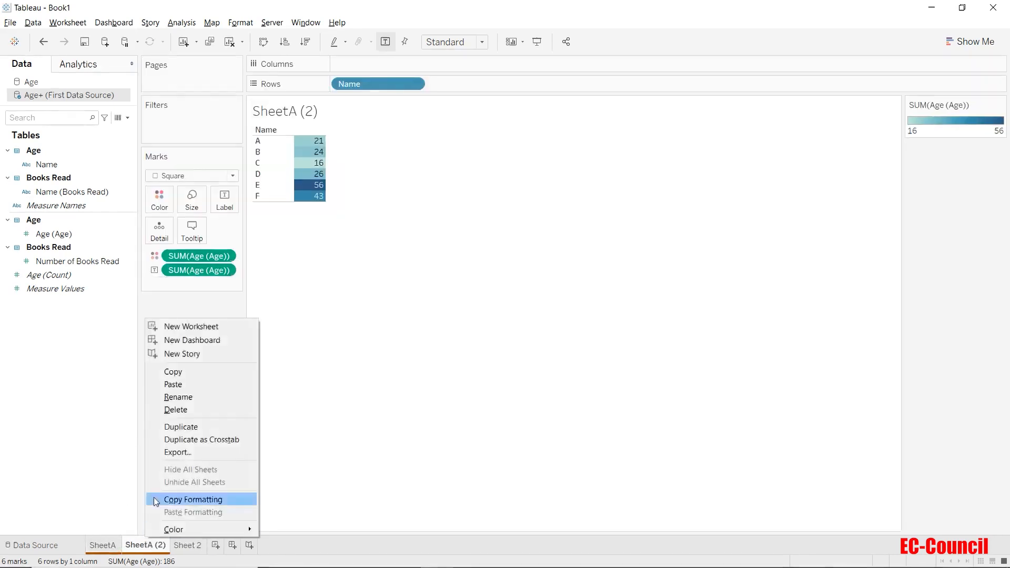
left_click(179, 413)
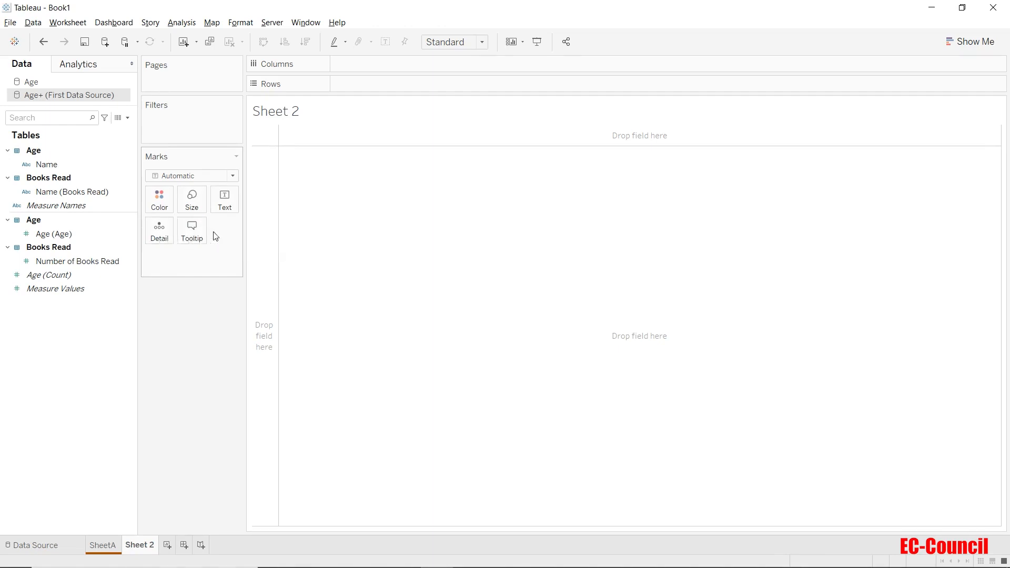
Step: Set the mark type of Sheet 2 to Shape
left_click(219, 178)
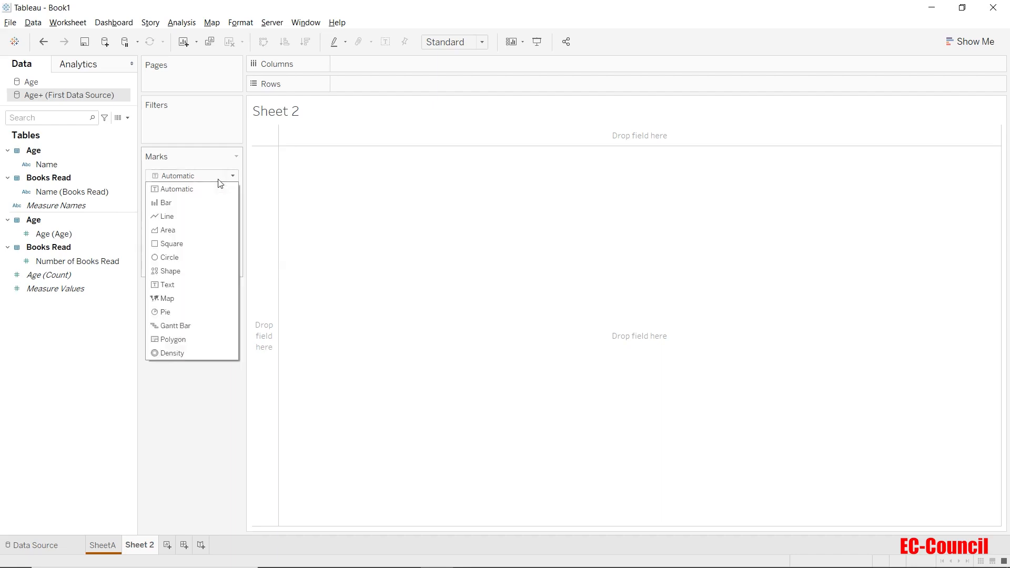
left_click(216, 269)
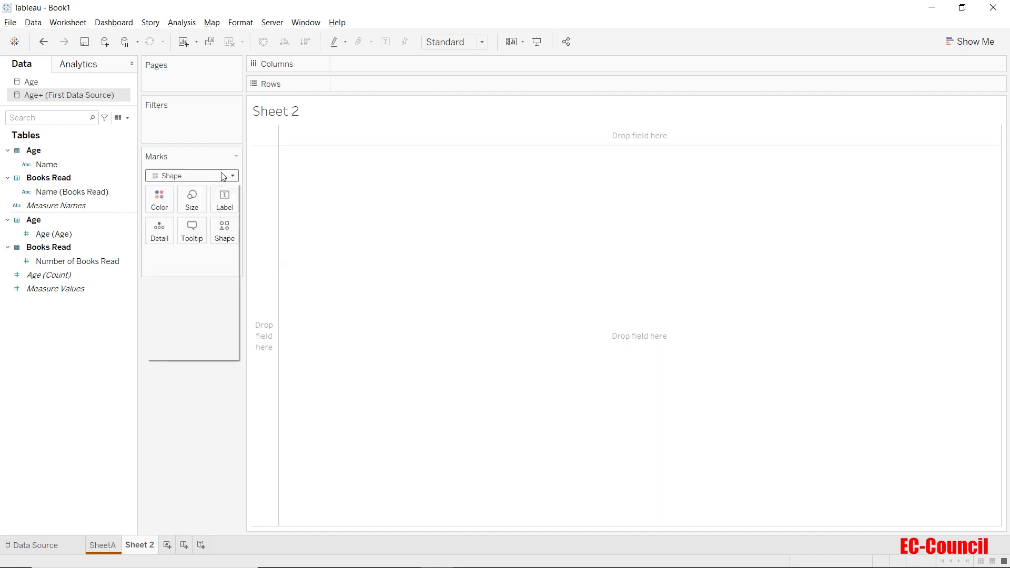
left_click(224, 177)
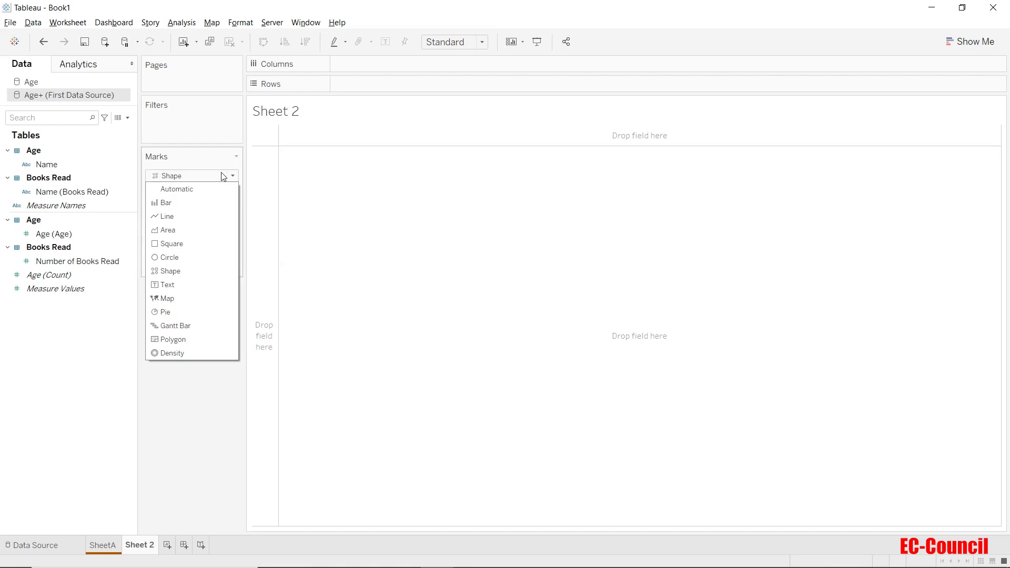
left_click(213, 272)
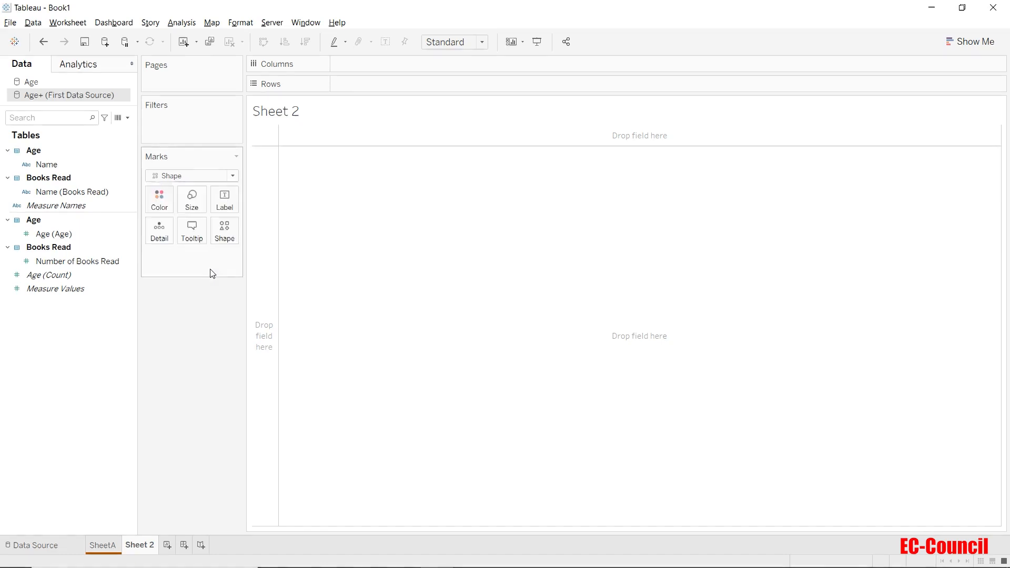